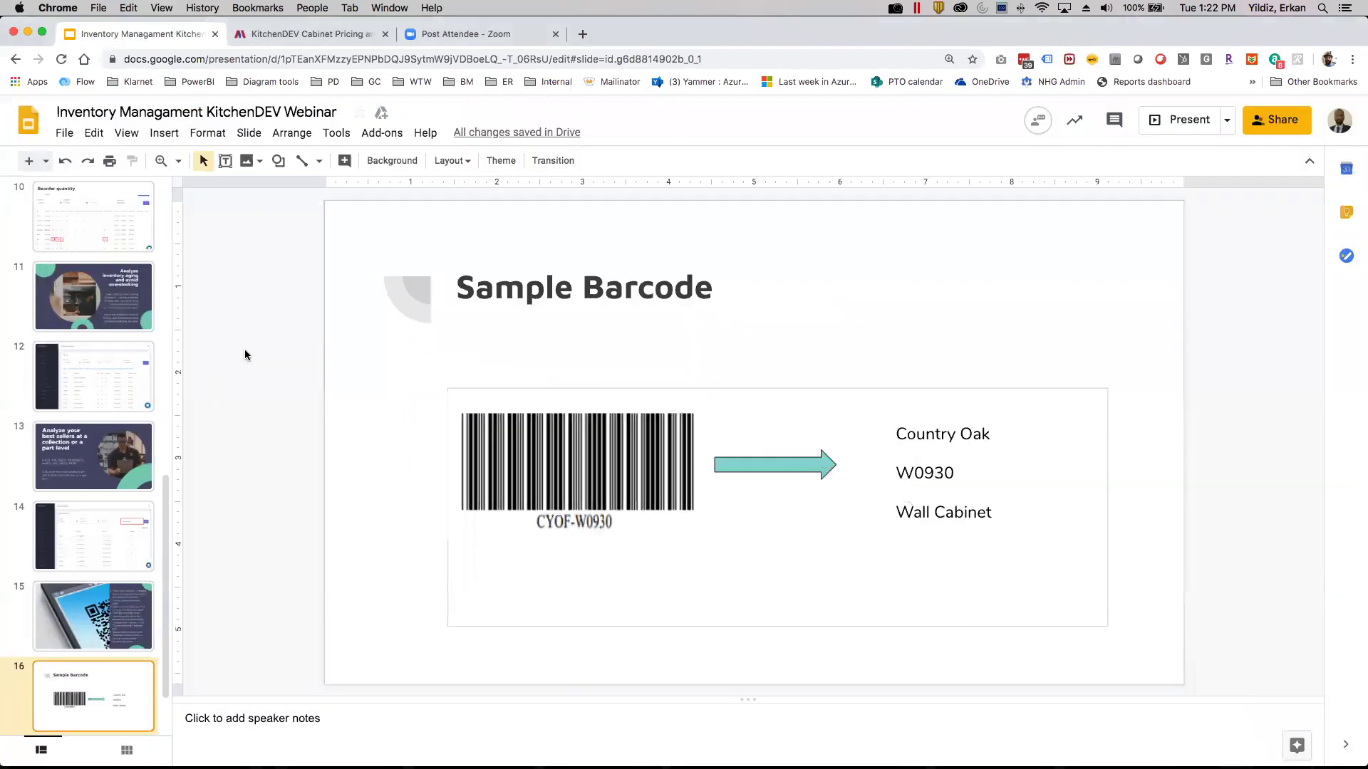
Switch to the KitchenDEV purchase order and place the cursor in the Barcode field for receiving items
{"action": "left_click", "coordinate": [302, 36]}
{"action": "left_click", "coordinate": [291, 401]}
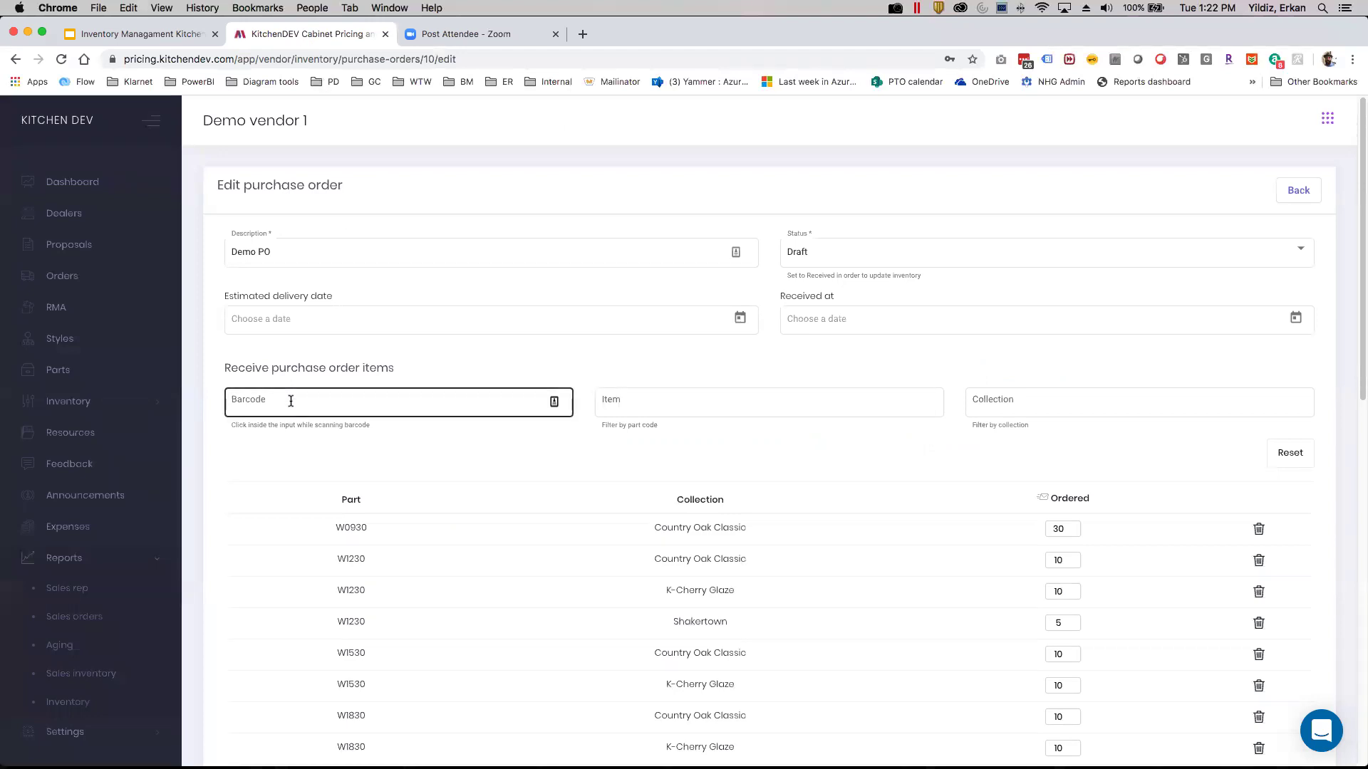
{"action": "scroll", "coordinate": [290, 401], "scroll_direction": "down", "scroll_amount": 2}
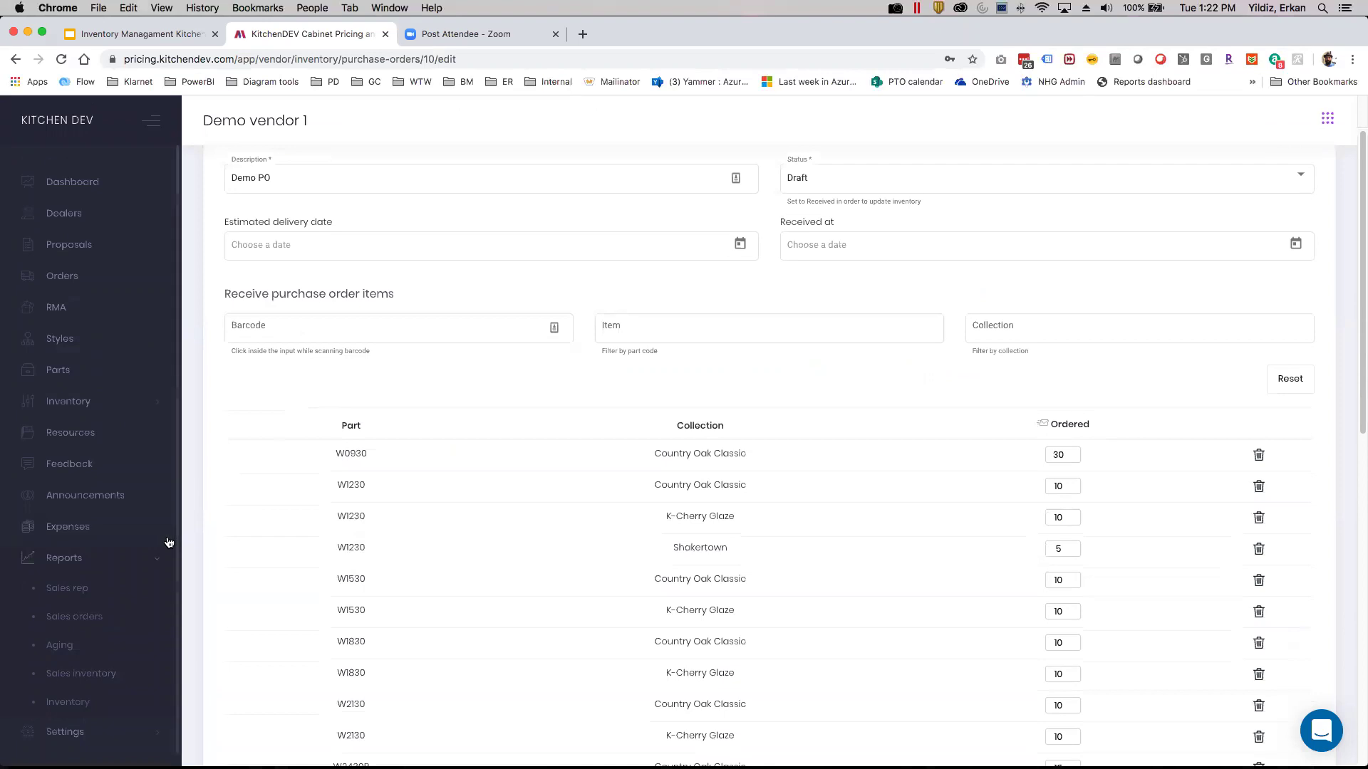
Open the Aging report and filter it by the K-Cherry Glaze collection
{"action": "left_click", "coordinate": [77, 645]}
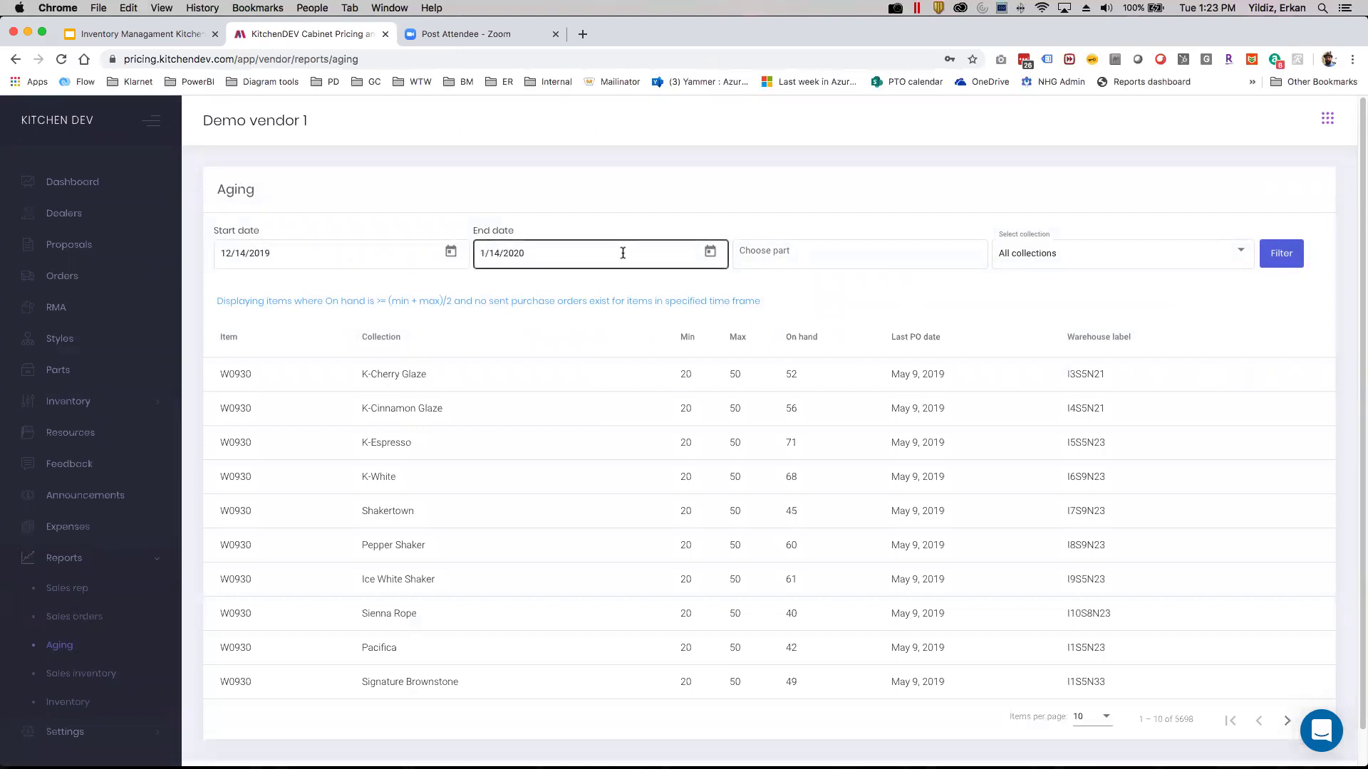
{"action": "left_click", "coordinate": [1077, 257]}
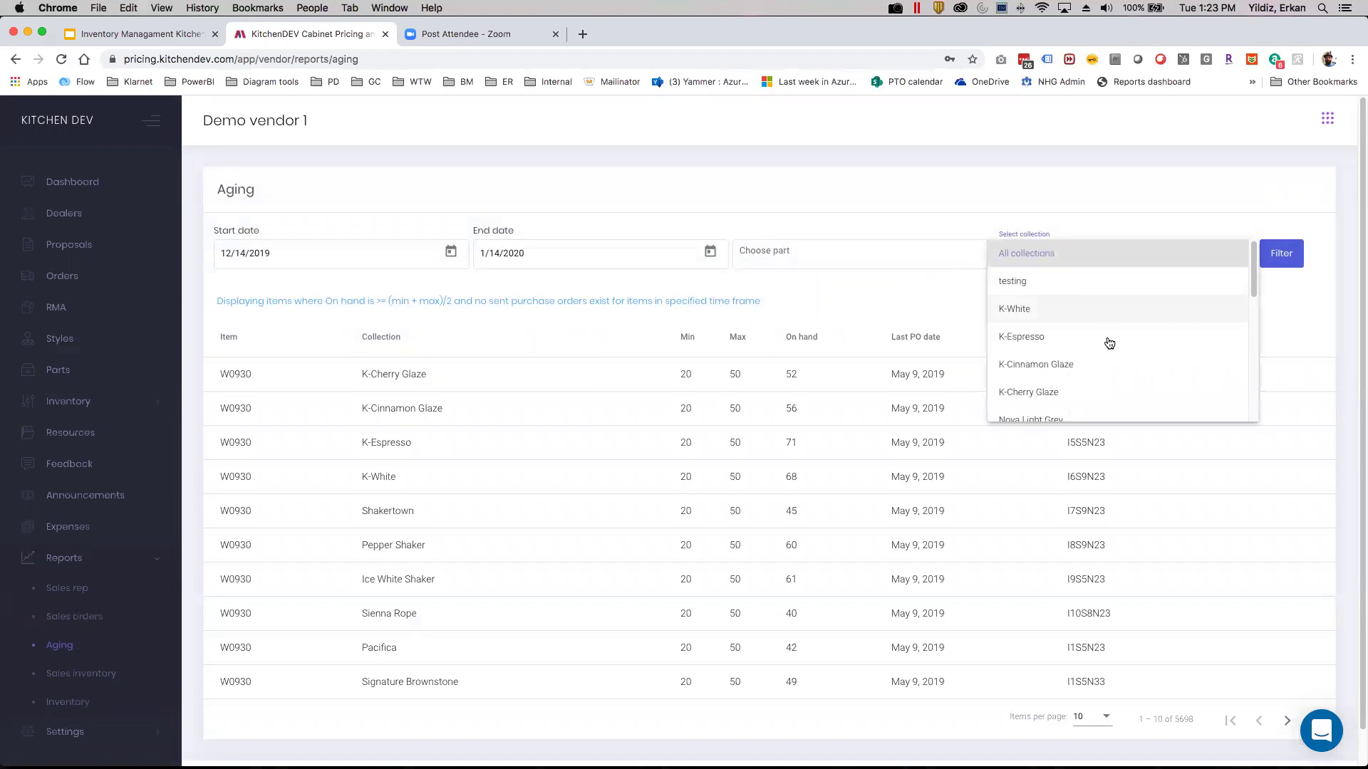
{"action": "left_click", "coordinate": [1053, 392]}
{"action": "left_click", "coordinate": [1282, 263]}
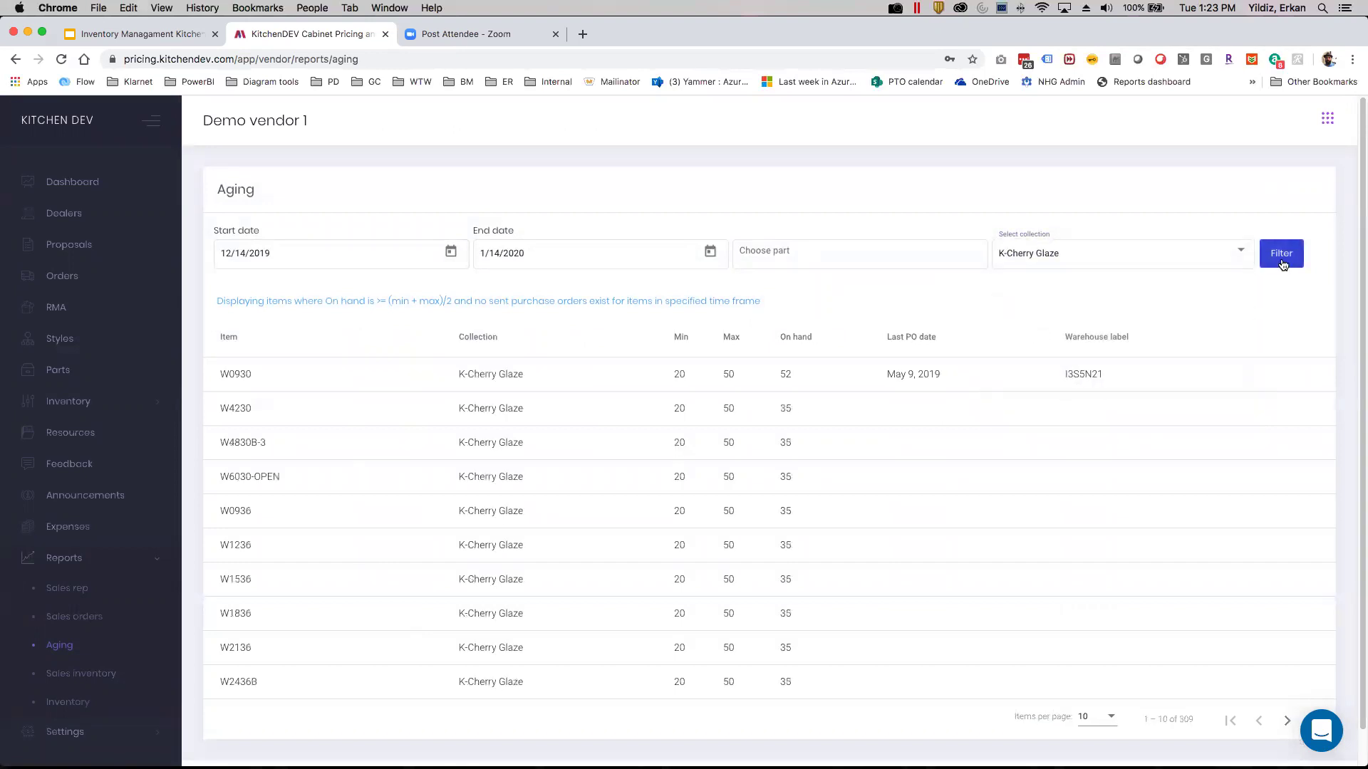
Filter the Aging report by the K-Cinnamon Glaze collection instead
{"action": "left_click", "coordinate": [1044, 259]}
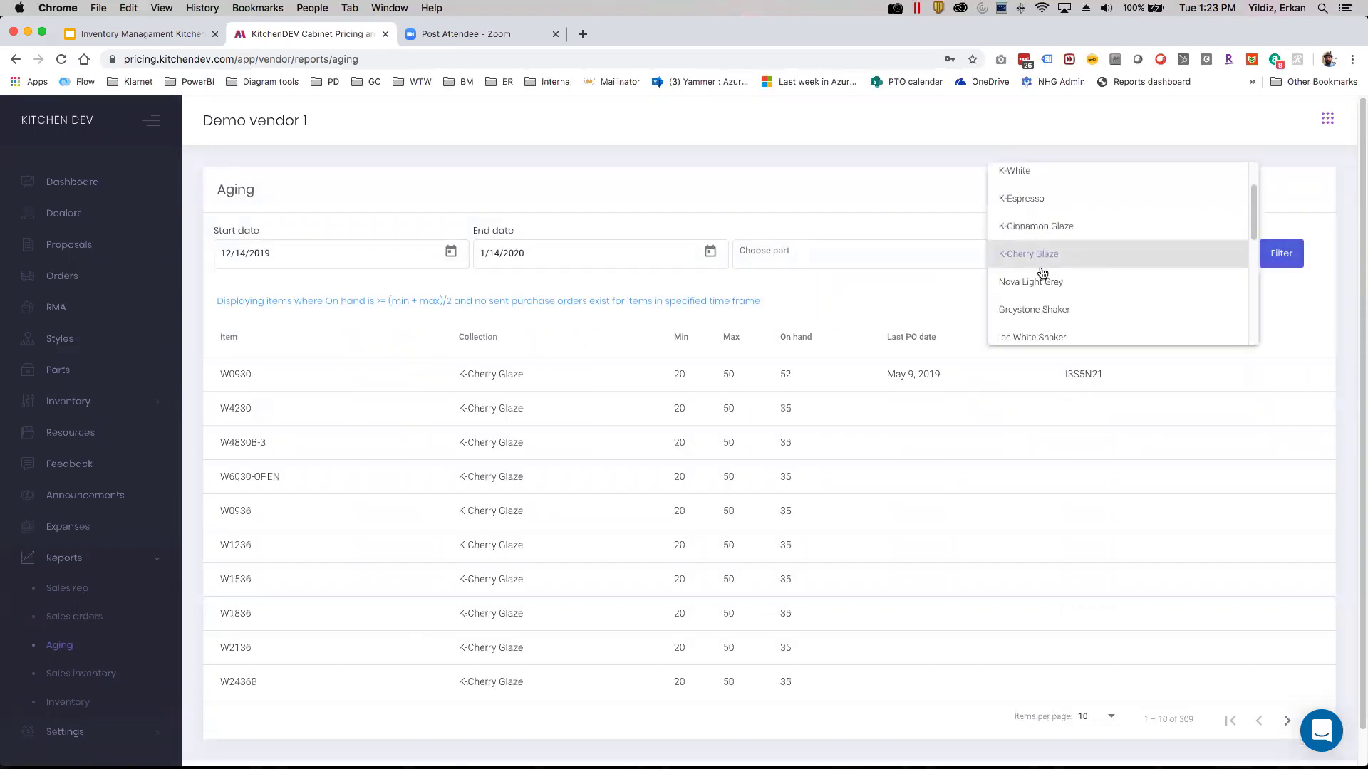
{"action": "left_click", "coordinate": [1061, 227]}
{"action": "left_click", "coordinate": [1279, 255]}
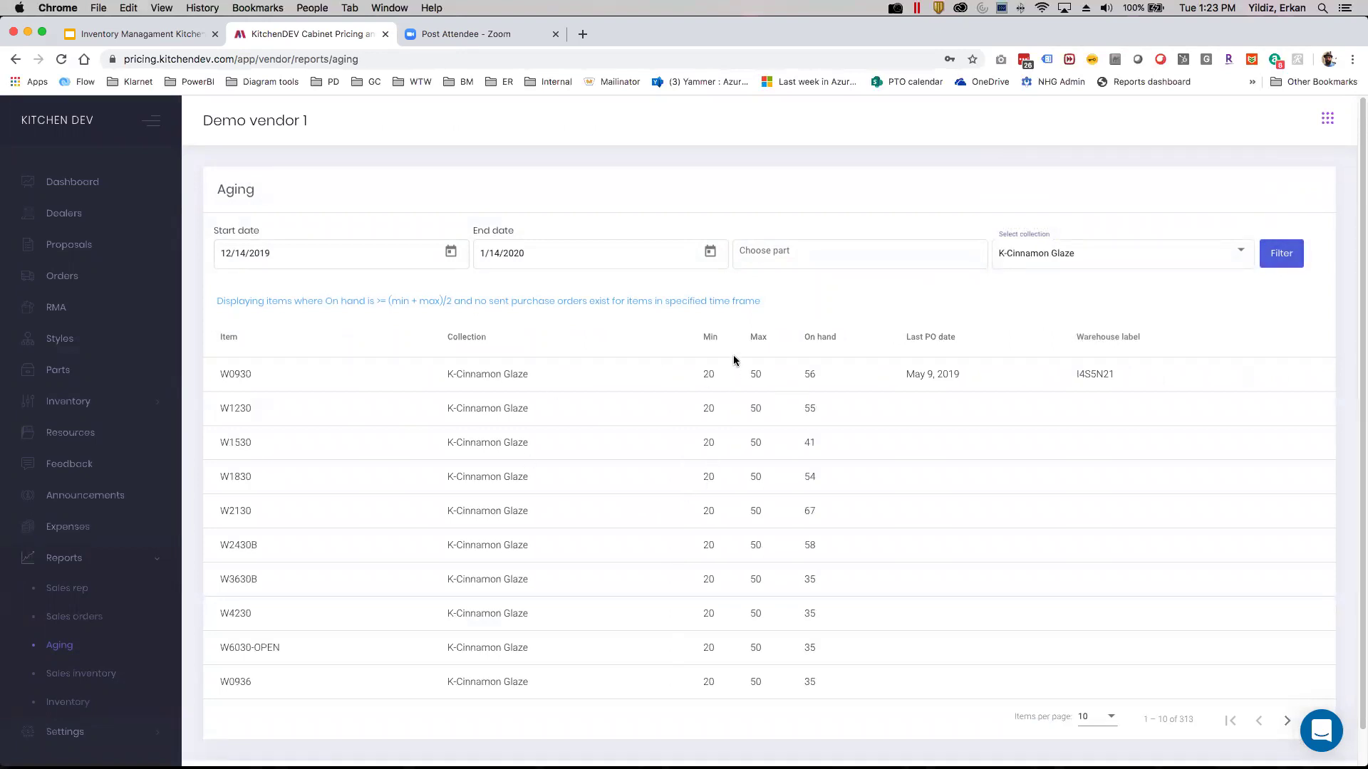
Open the Sales inventory report and filter it by the K-Cinnamon Glaze collection
{"action": "left_click", "coordinate": [99, 674]}
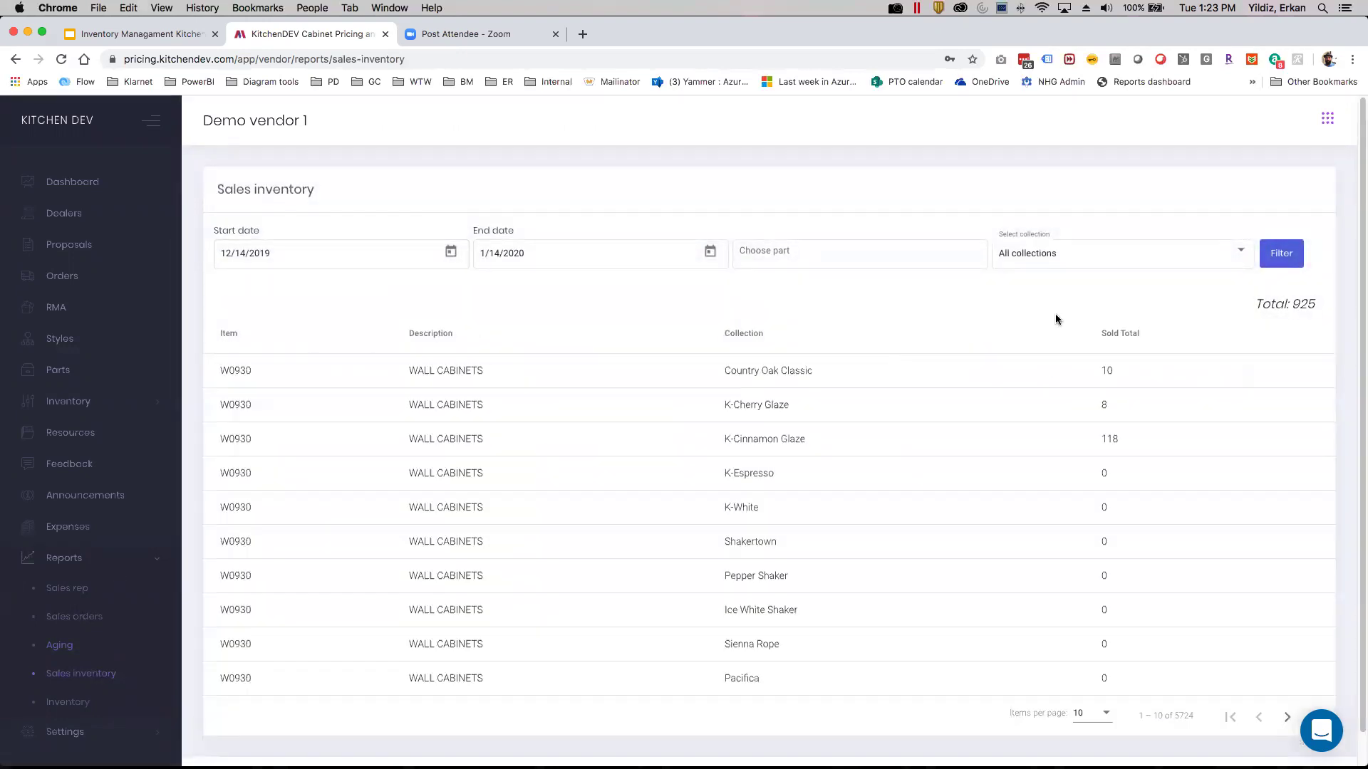
{"action": "left_click", "coordinate": [1100, 258]}
{"action": "left_click", "coordinate": [1085, 364]}
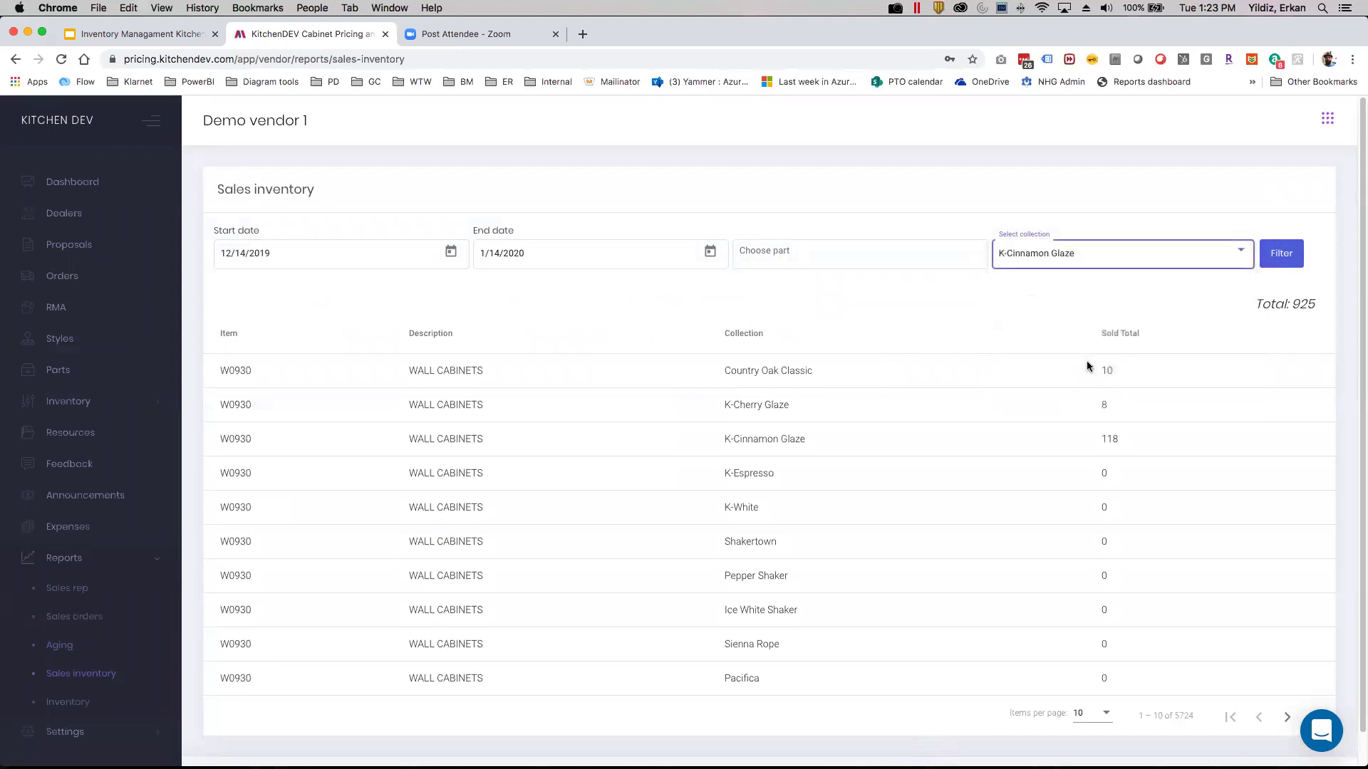
{"action": "left_click", "coordinate": [1276, 255]}
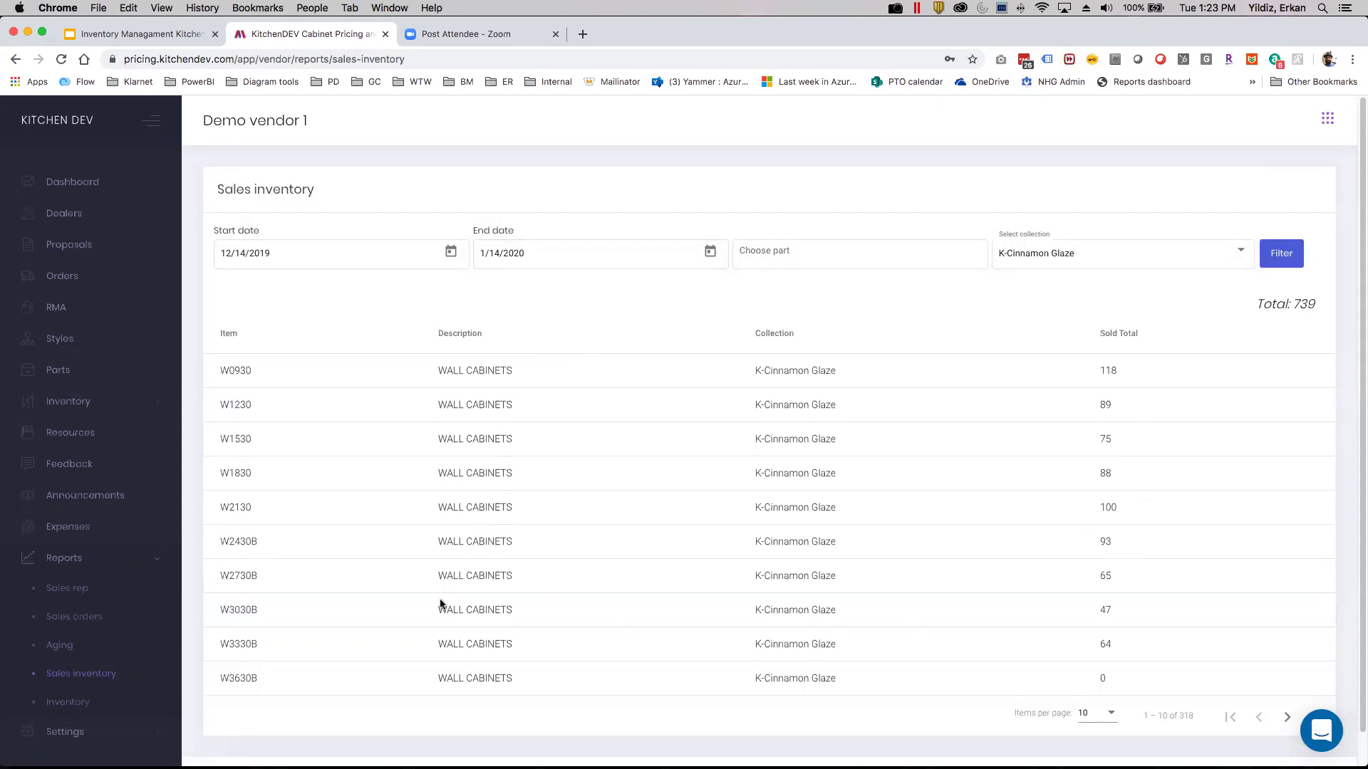
Open the Inventory report and examine its Min, Max, On hand, On estimates, On collection and On assembly columns
{"action": "left_click", "coordinate": [86, 707]}
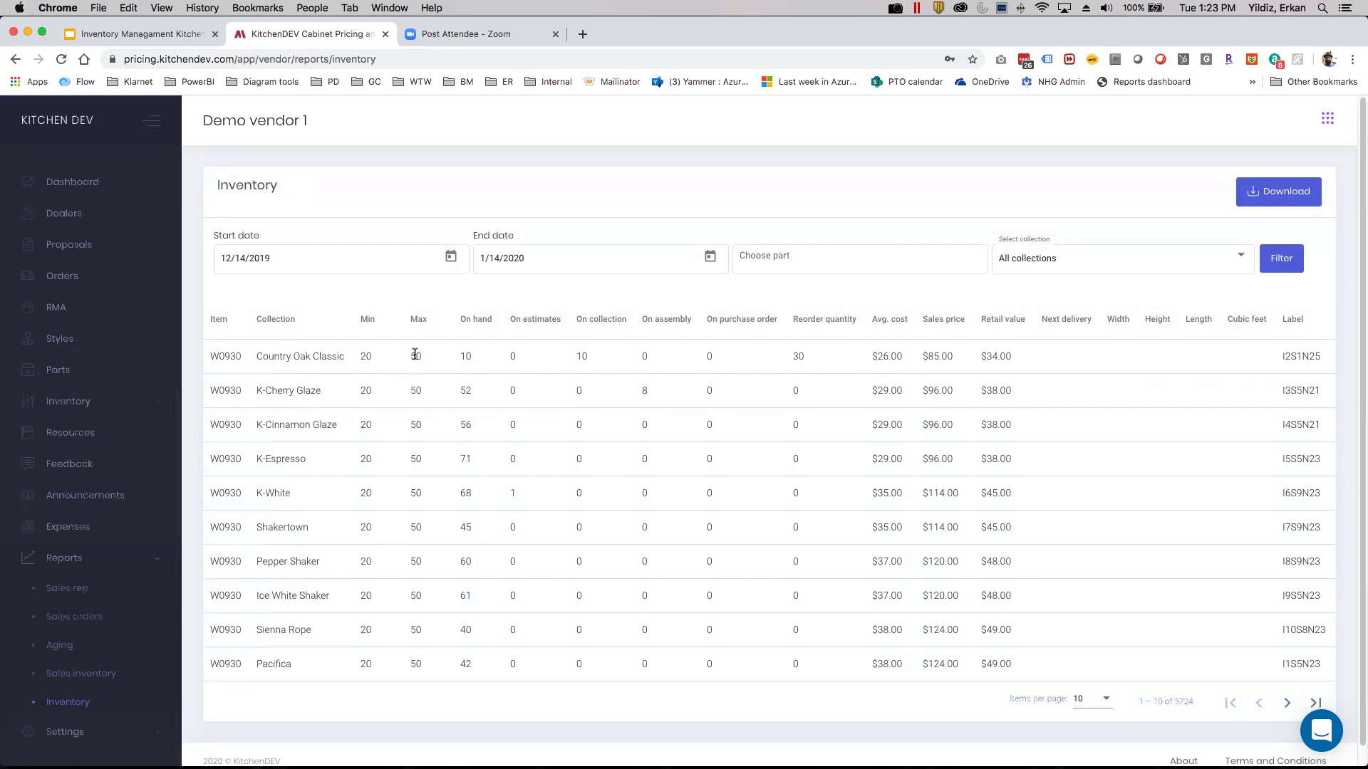
{"action": "double_click", "coordinate": [365, 319]}
{"action": "left_click", "coordinate": [430, 321], "text": "shift"}
{"action": "left_click_drag", "start_coordinate": [460, 319], "coordinate": [493, 322]}
{"action": "left_click", "coordinate": [514, 317]}
{"action": "left_click_drag", "start_coordinate": [561, 321], "coordinate": [511, 320]}
{"action": "left_click_drag", "start_coordinate": [575, 320], "coordinate": [626, 322]}
{"action": "left_click", "coordinate": [603, 315]}
{"action": "left_click_drag", "start_coordinate": [641, 319], "coordinate": [688, 319]}
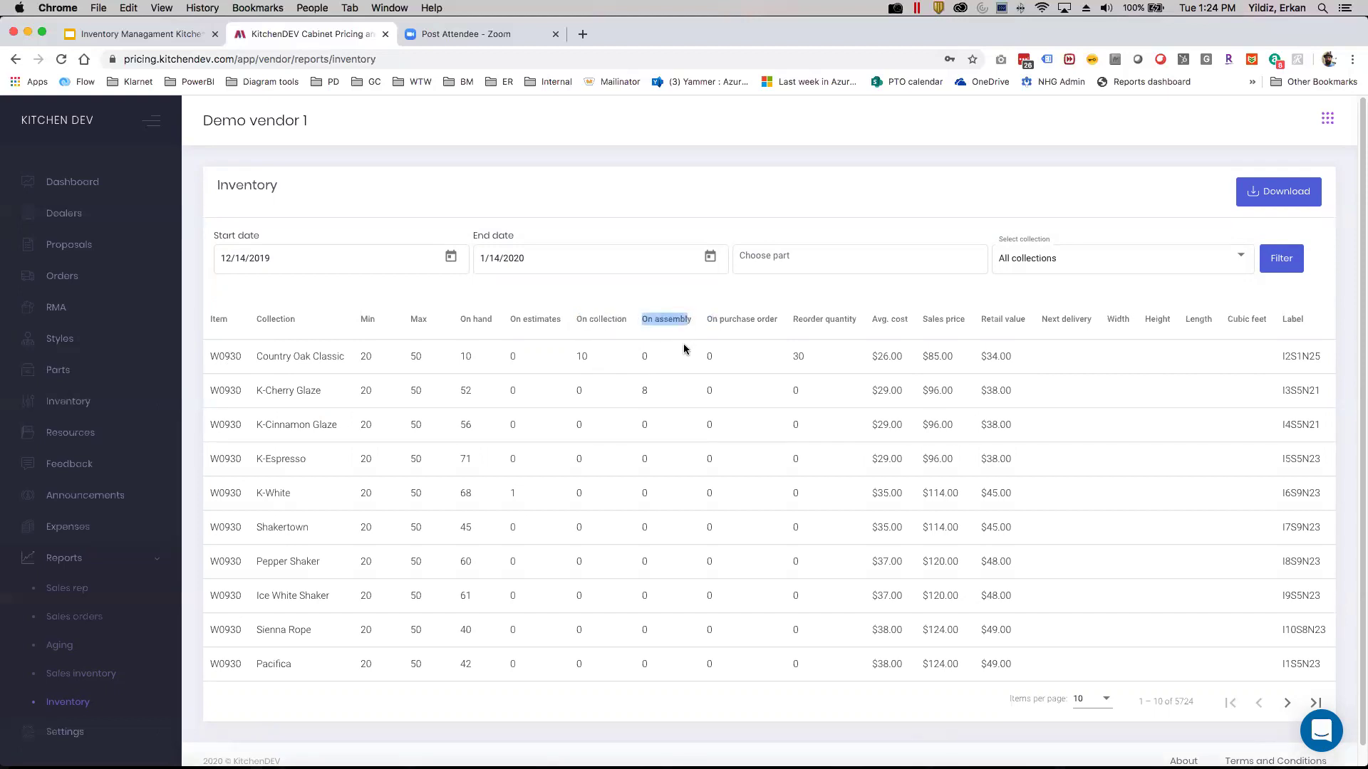
Examine the Inventory report's On purchase order, Reorder quantity, Next delivery, dimension, Cubic feet and Label columns
{"action": "left_click", "coordinate": [734, 328]}
{"action": "left_click_drag", "start_coordinate": [780, 319], "coordinate": [701, 322]}
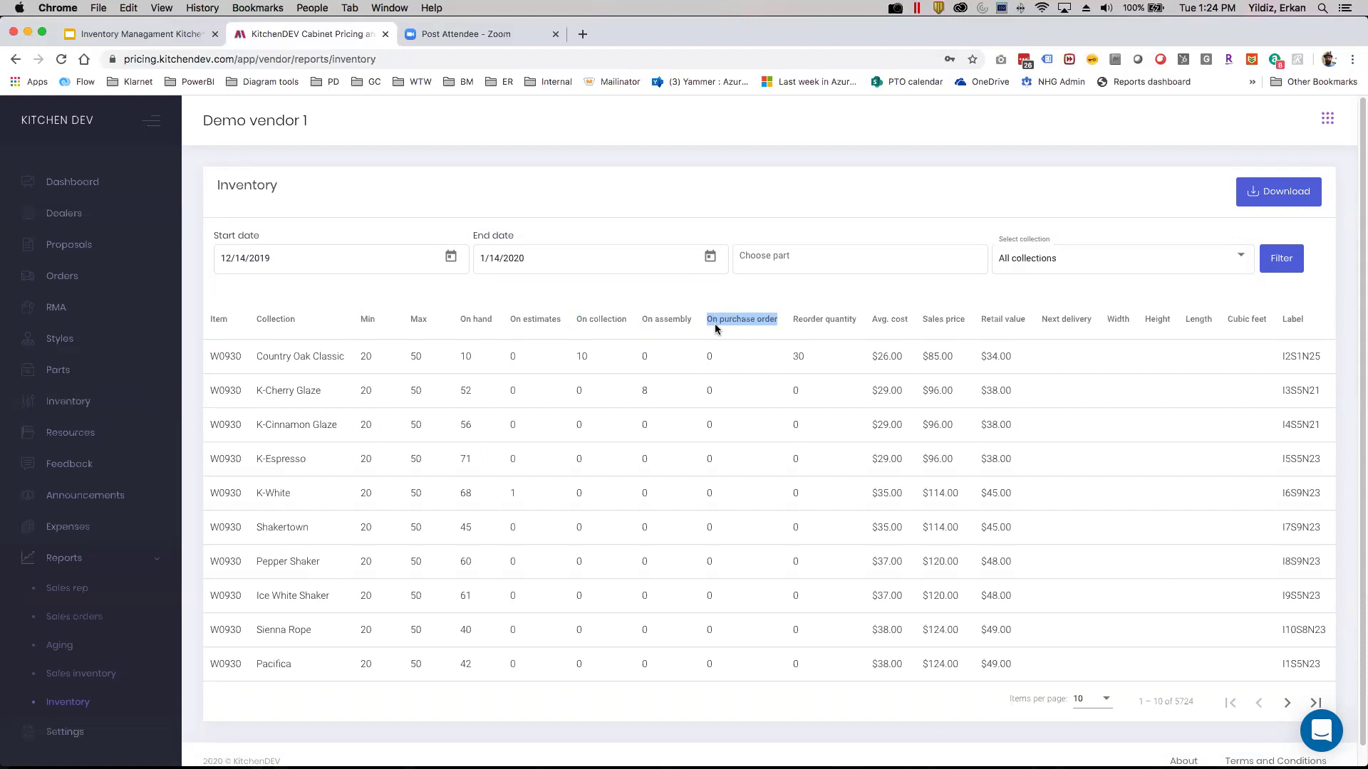
{"action": "triple_click", "coordinate": [818, 320]}
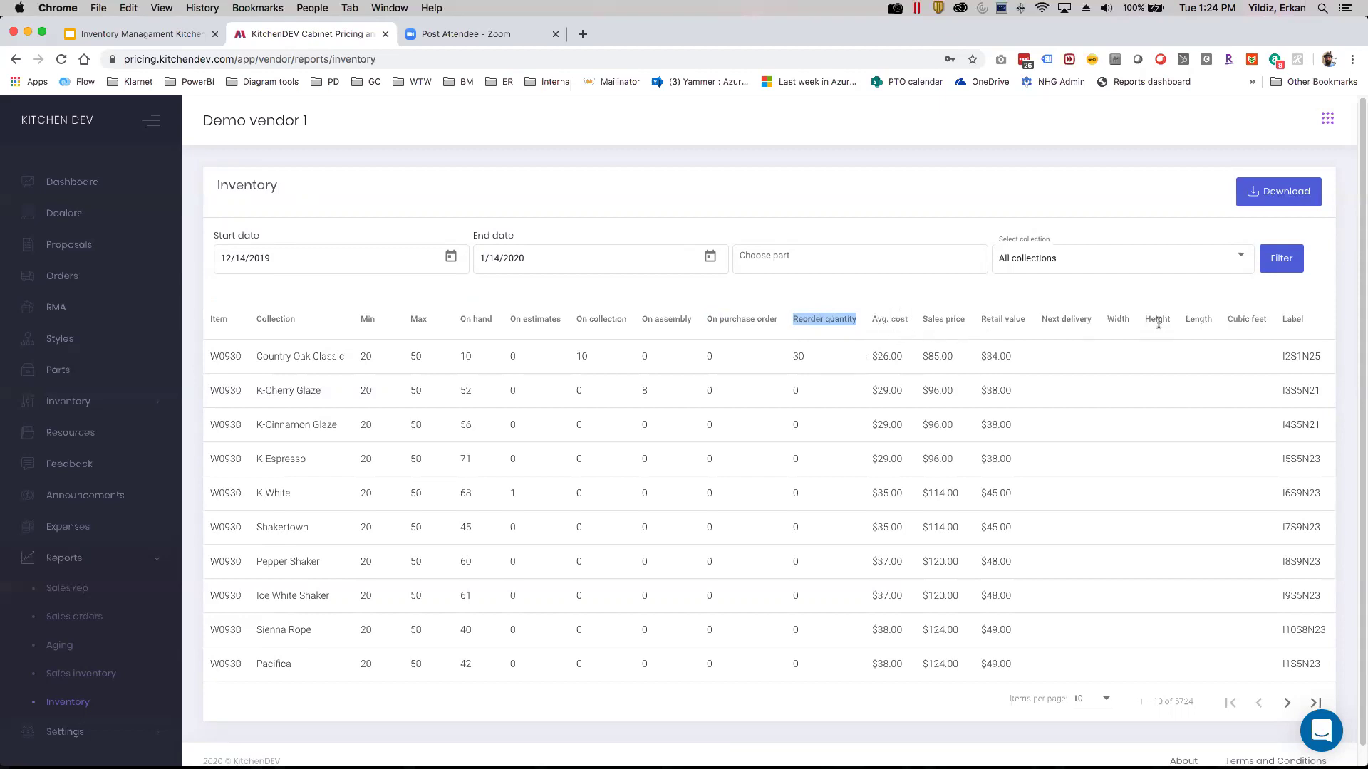
{"action": "left_click_drag", "start_coordinate": [1106, 319], "coordinate": [1268, 322]}
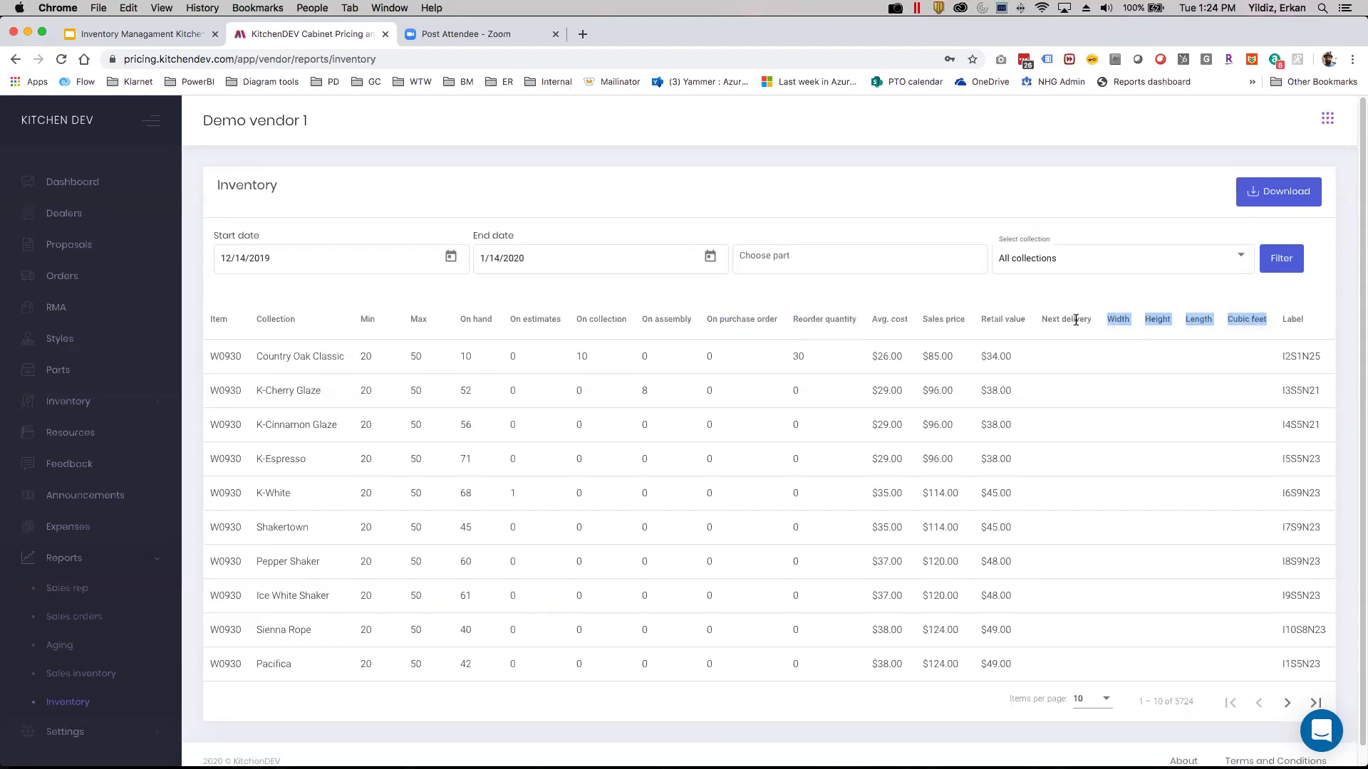
{"action": "left_click_drag", "start_coordinate": [1040, 319], "coordinate": [1079, 324]}
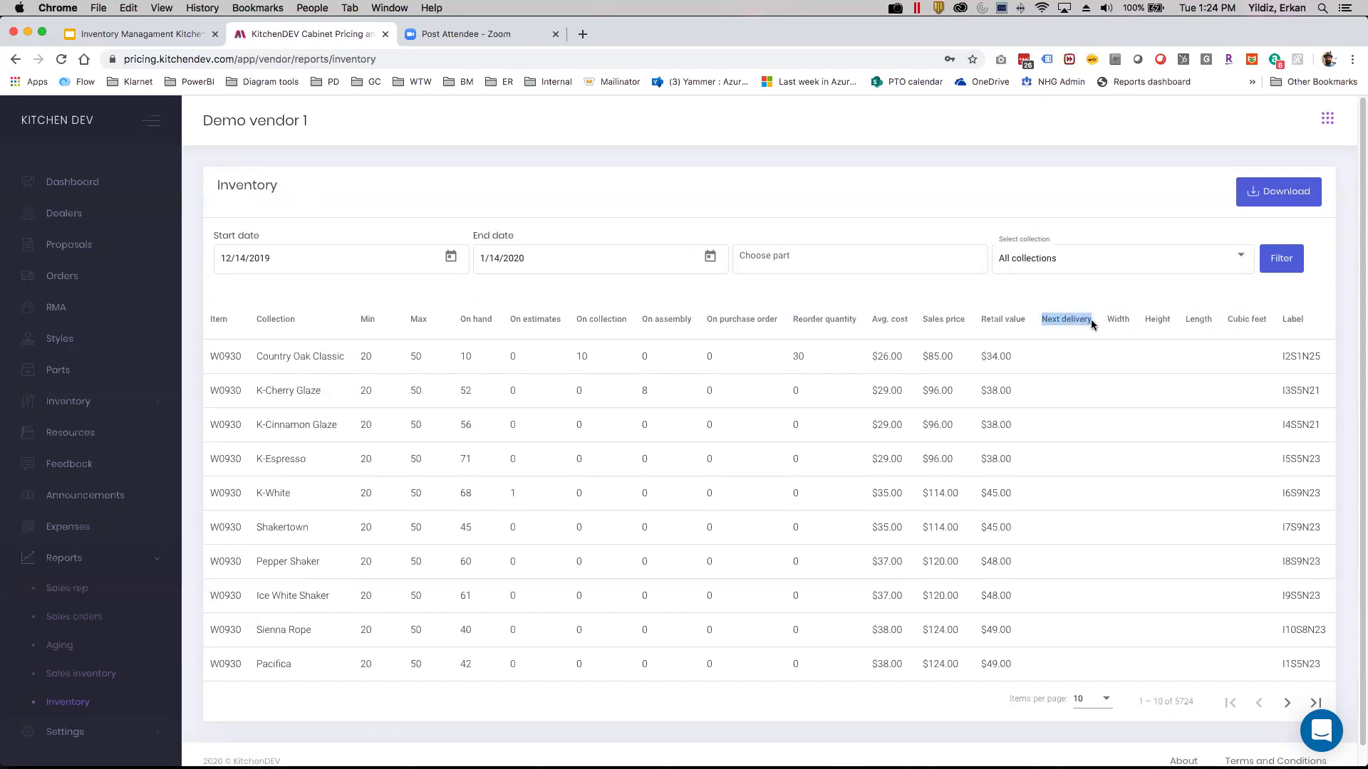
{"action": "double_click", "coordinate": [1293, 319]}
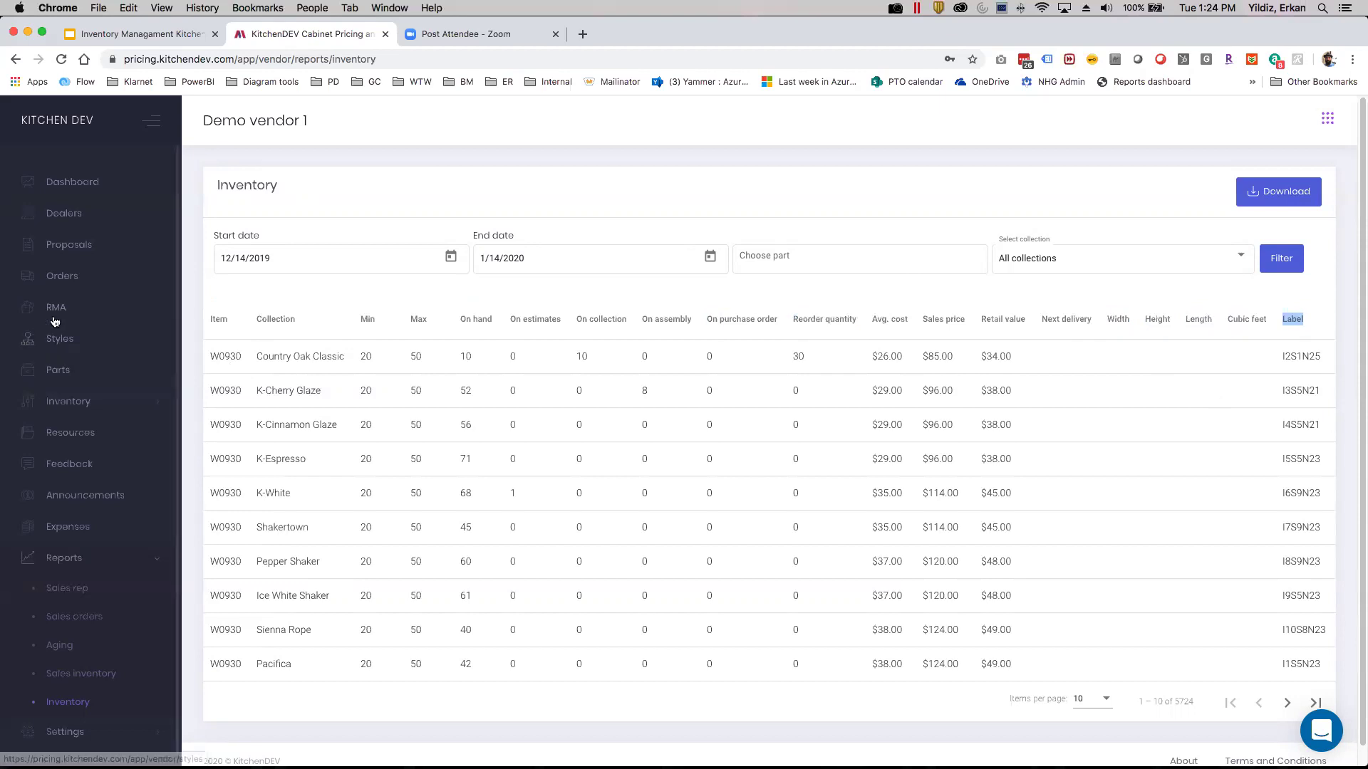
Open the inventory settings and highlight the warehouse label of item W0930 in the Country Oak Classic collection
{"action": "left_click", "coordinate": [85, 400]}
{"action": "left_click", "coordinate": [85, 517]}
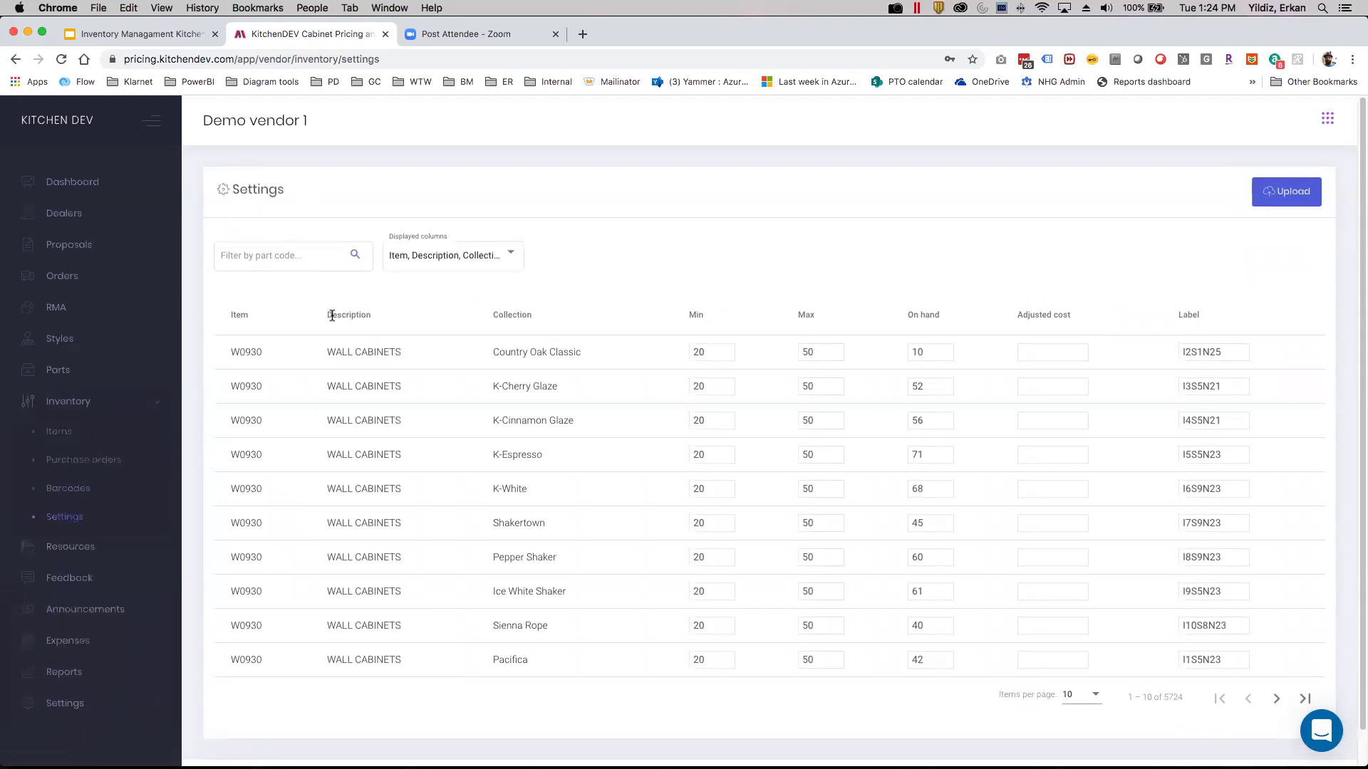
{"action": "double_click", "coordinate": [248, 354]}
{"action": "left_click", "coordinate": [1230, 353]}
{"action": "double_click", "coordinate": [1233, 350]}
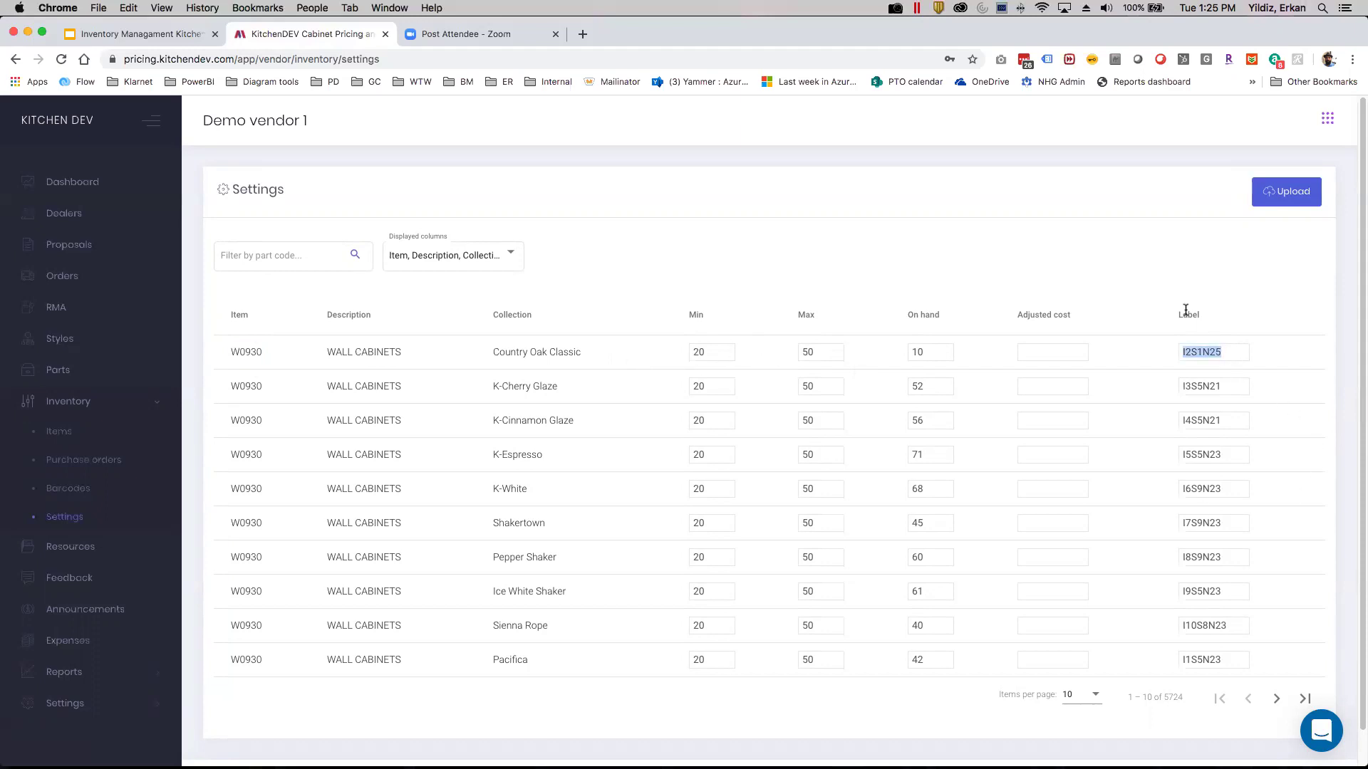